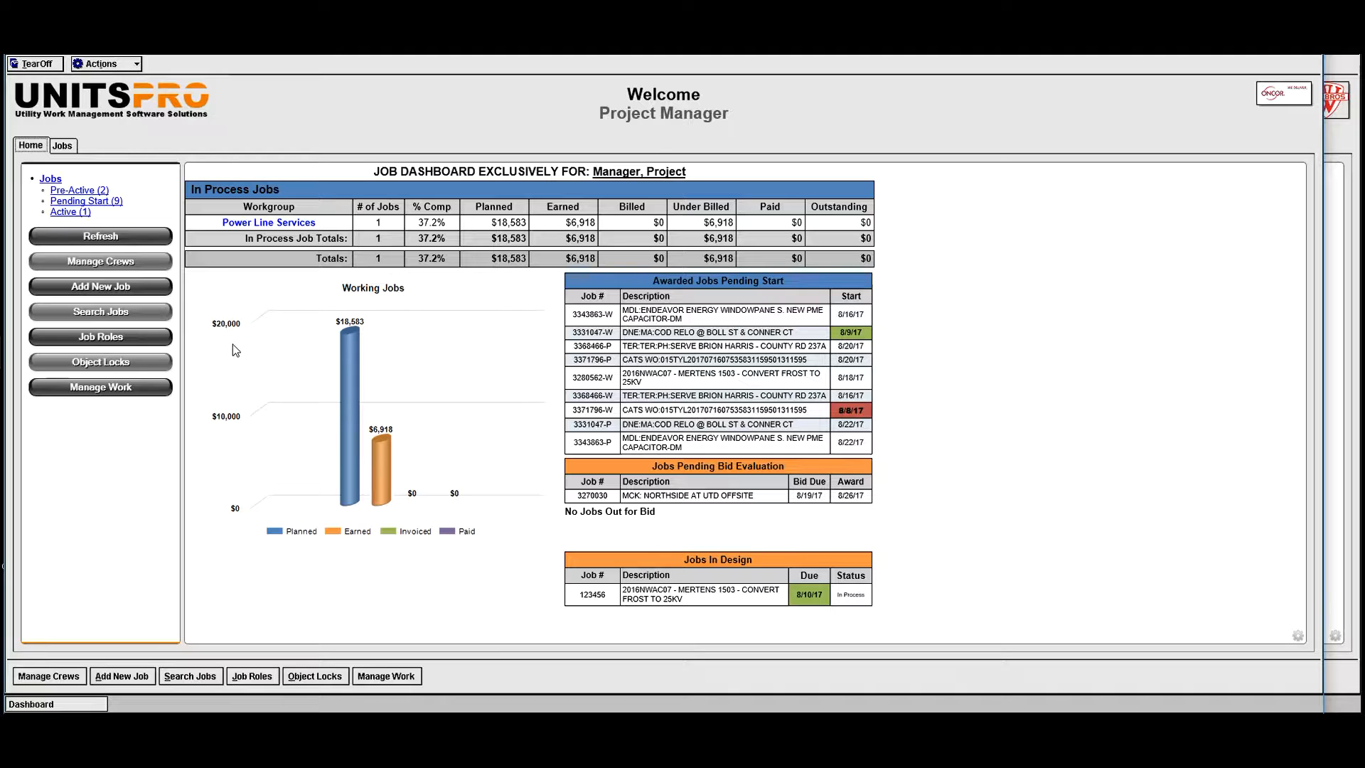
- Review the job completion status and distribution figures for the Power Line Services workgroup, and return to the job dashboard
{"action": "left_click", "coordinate": [276, 224]}
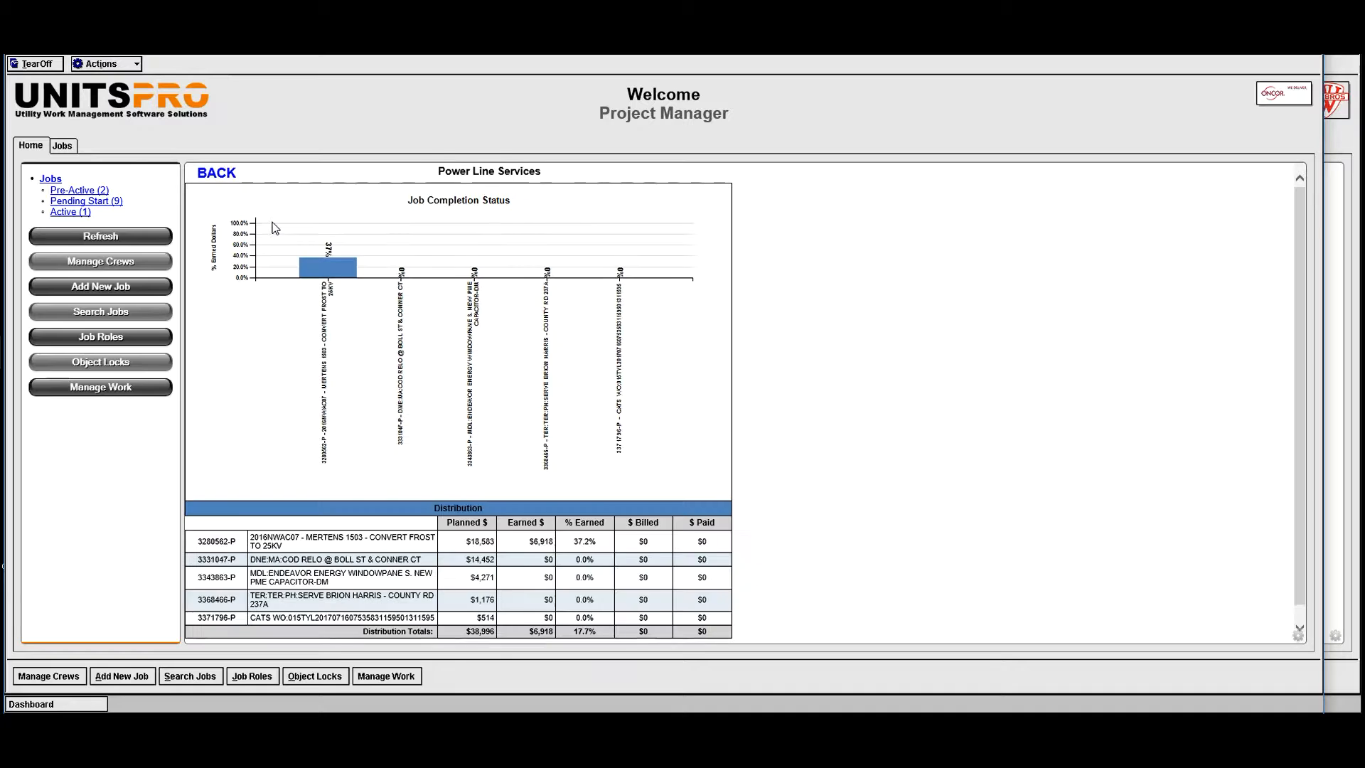
{"action": "scroll", "coordinate": [365, 410], "scroll_direction": "down", "scroll_amount": 1}
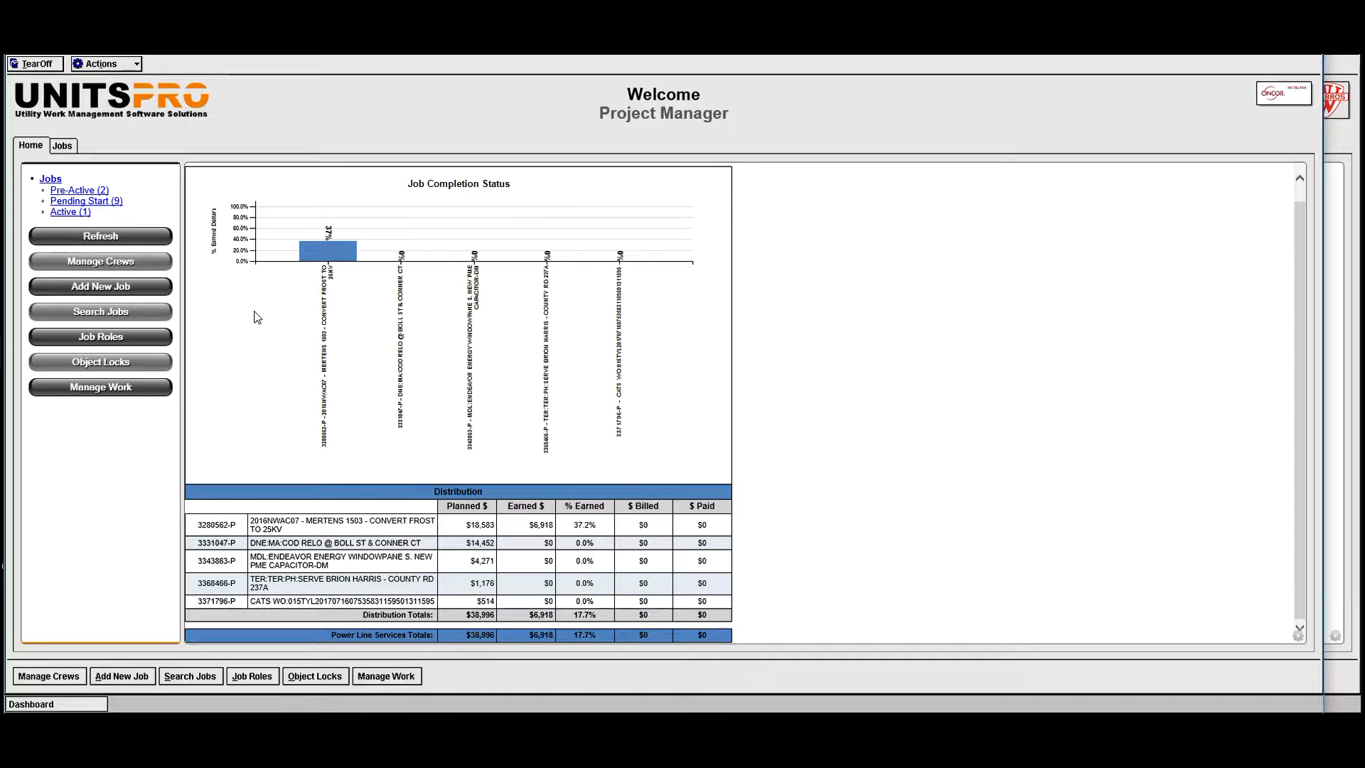
{"action": "scroll", "coordinate": [441, 511], "scroll_direction": "up", "scroll_amount": 1}
{"action": "left_click", "coordinate": [219, 175]}
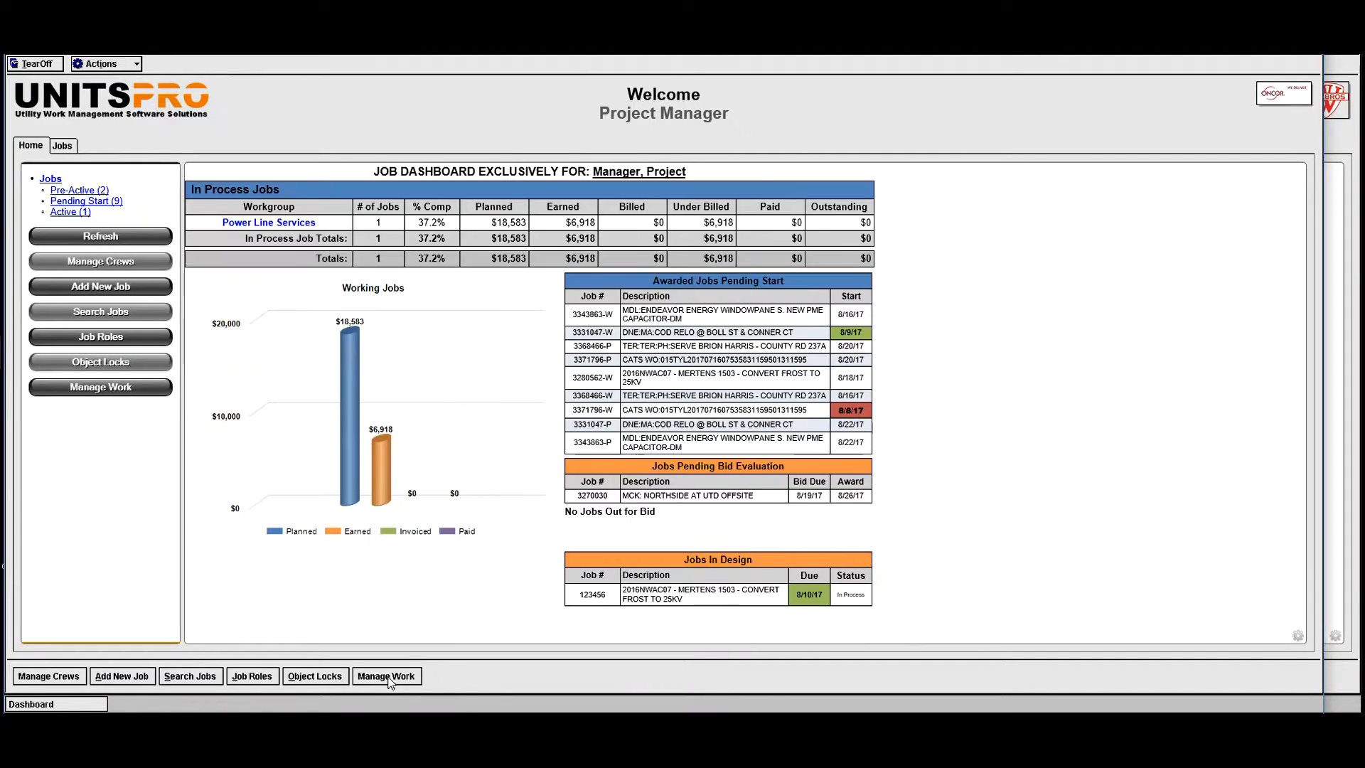
- Open work management and review the pending jobs of Willbros UTD, Power Line Services and the unassigned group
{"action": "left_click", "coordinate": [388, 676]}
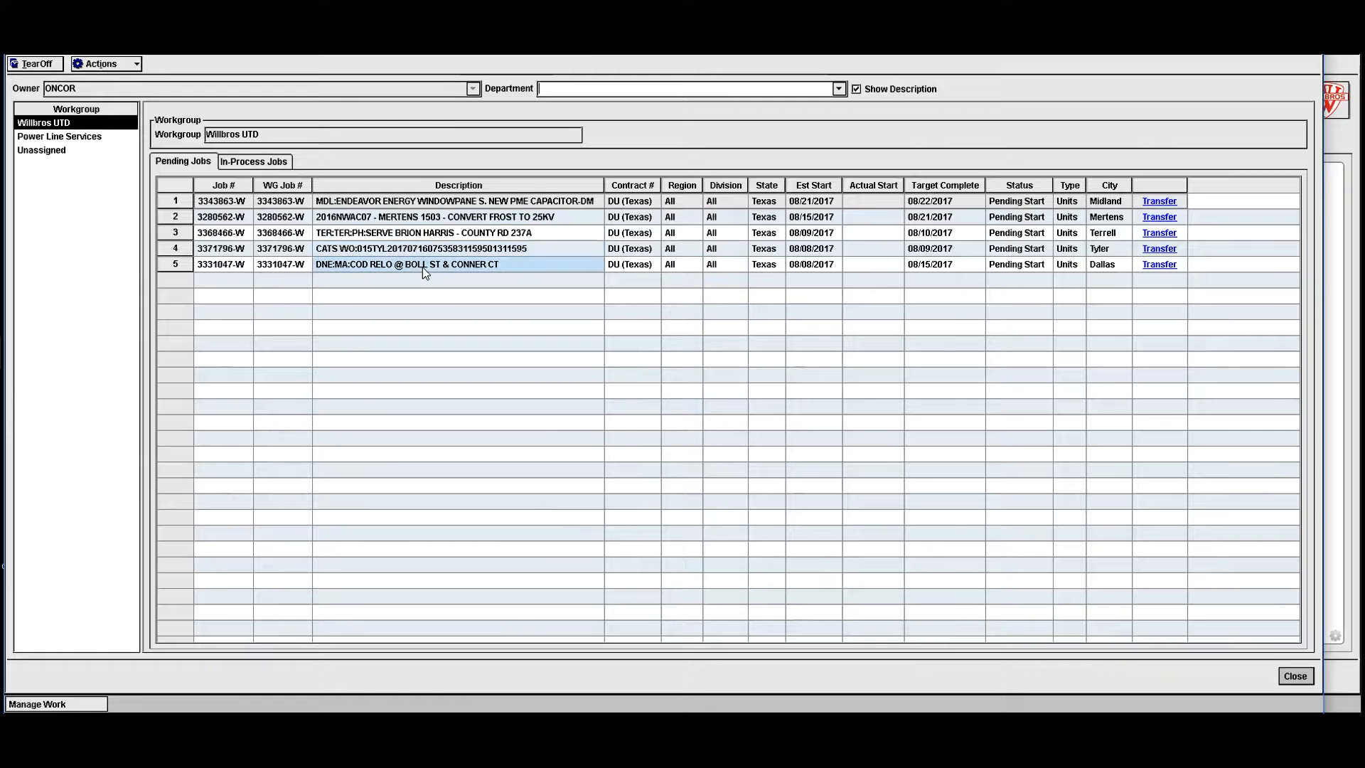
{"action": "left_click", "coordinate": [59, 136]}
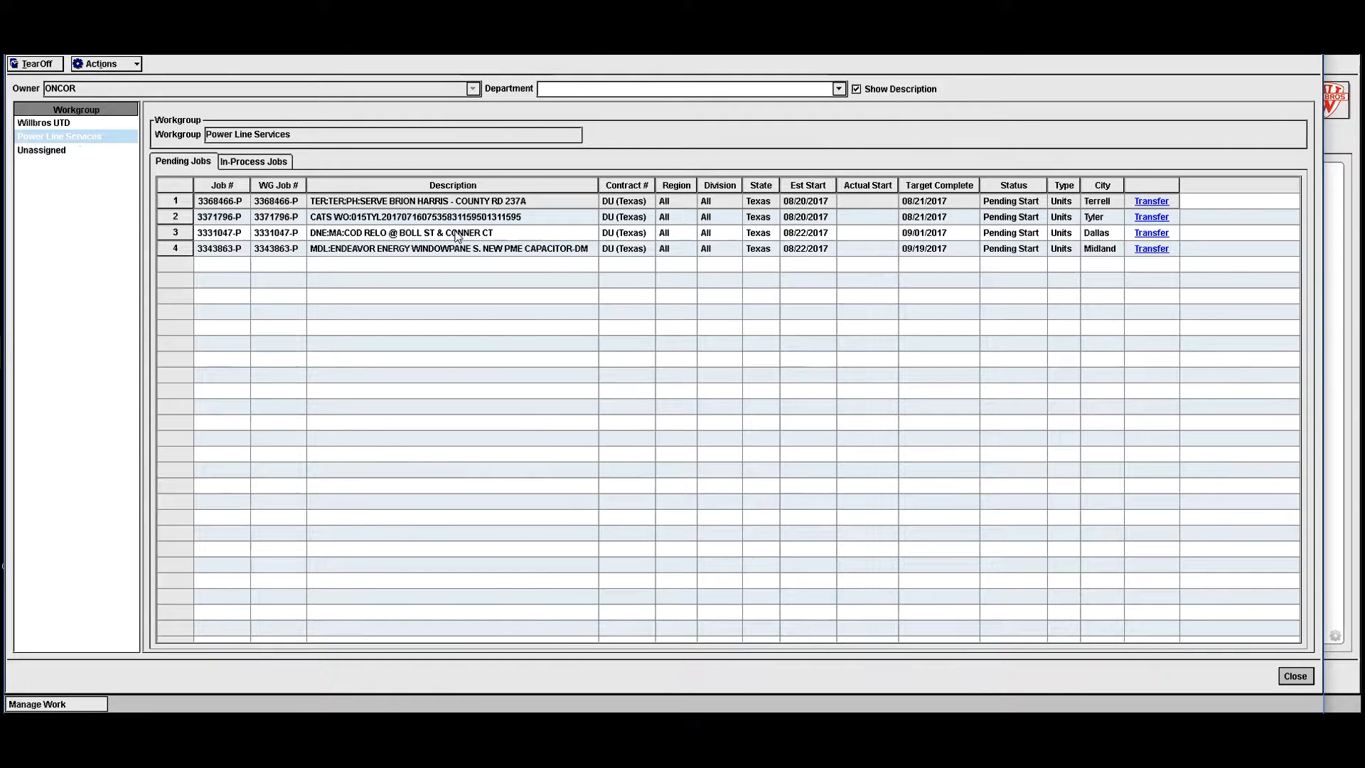
{"action": "left_click", "coordinate": [43, 151]}
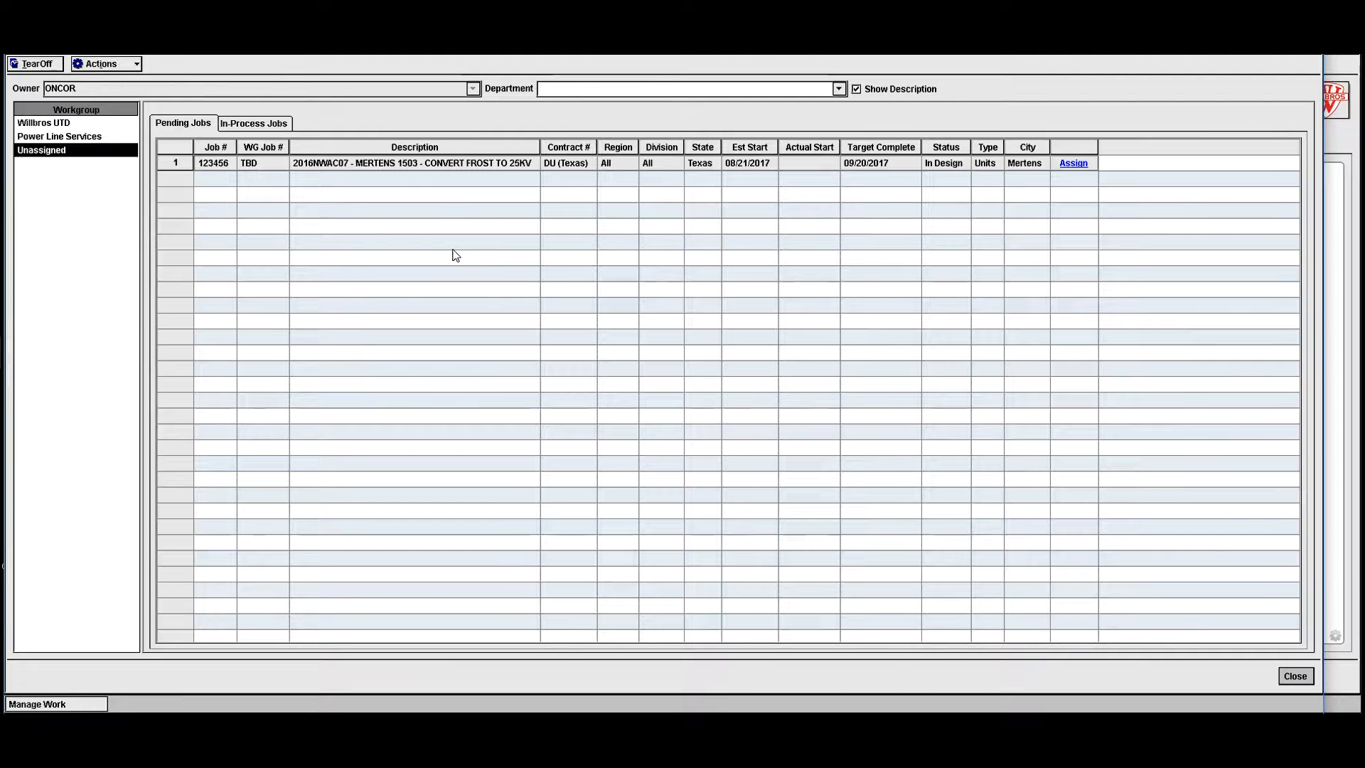
- View the workgroups available for assigning the unassigned Mertens 1503 job, without choosing one
{"action": "left_click_drag", "start_coordinate": [54, 147], "coordinate": [569, 176]}
{"action": "left_click", "coordinate": [1081, 163]}
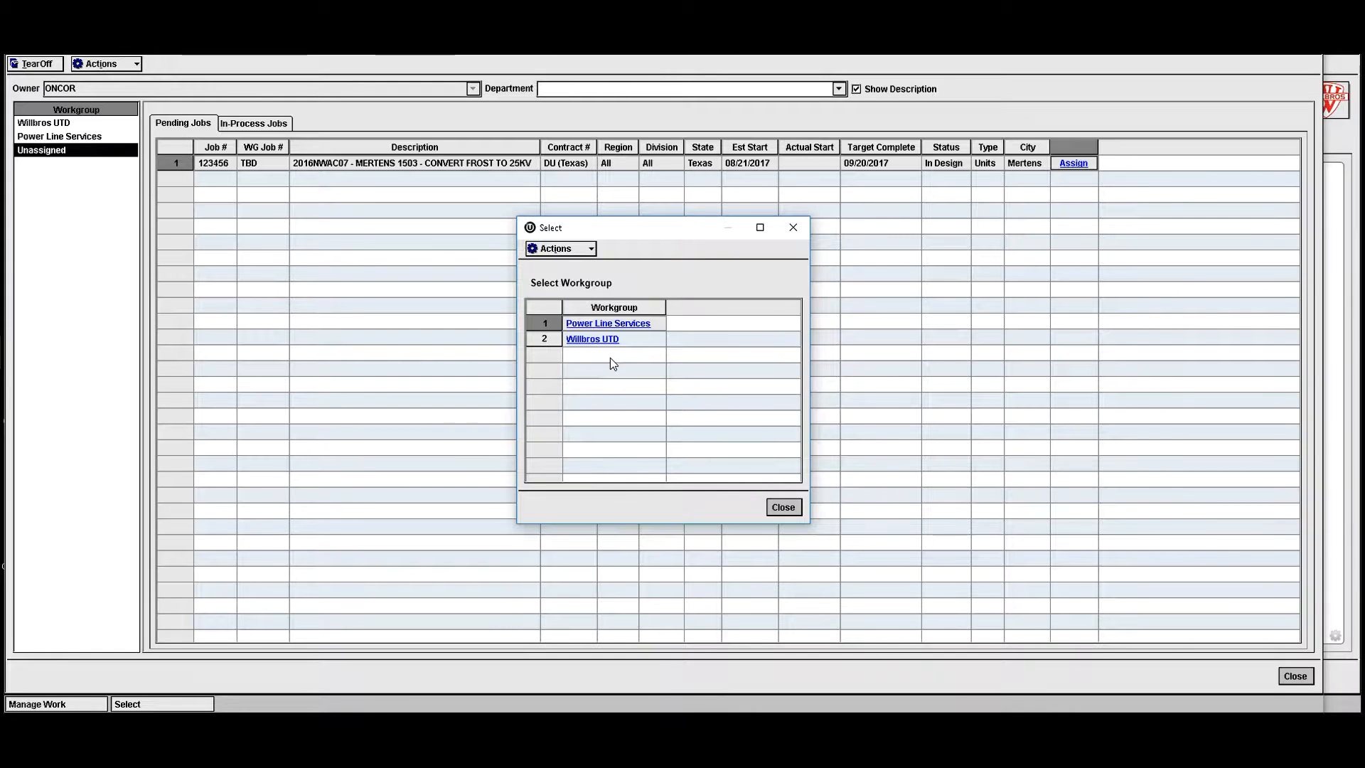
{"action": "left_click", "coordinate": [783, 507]}
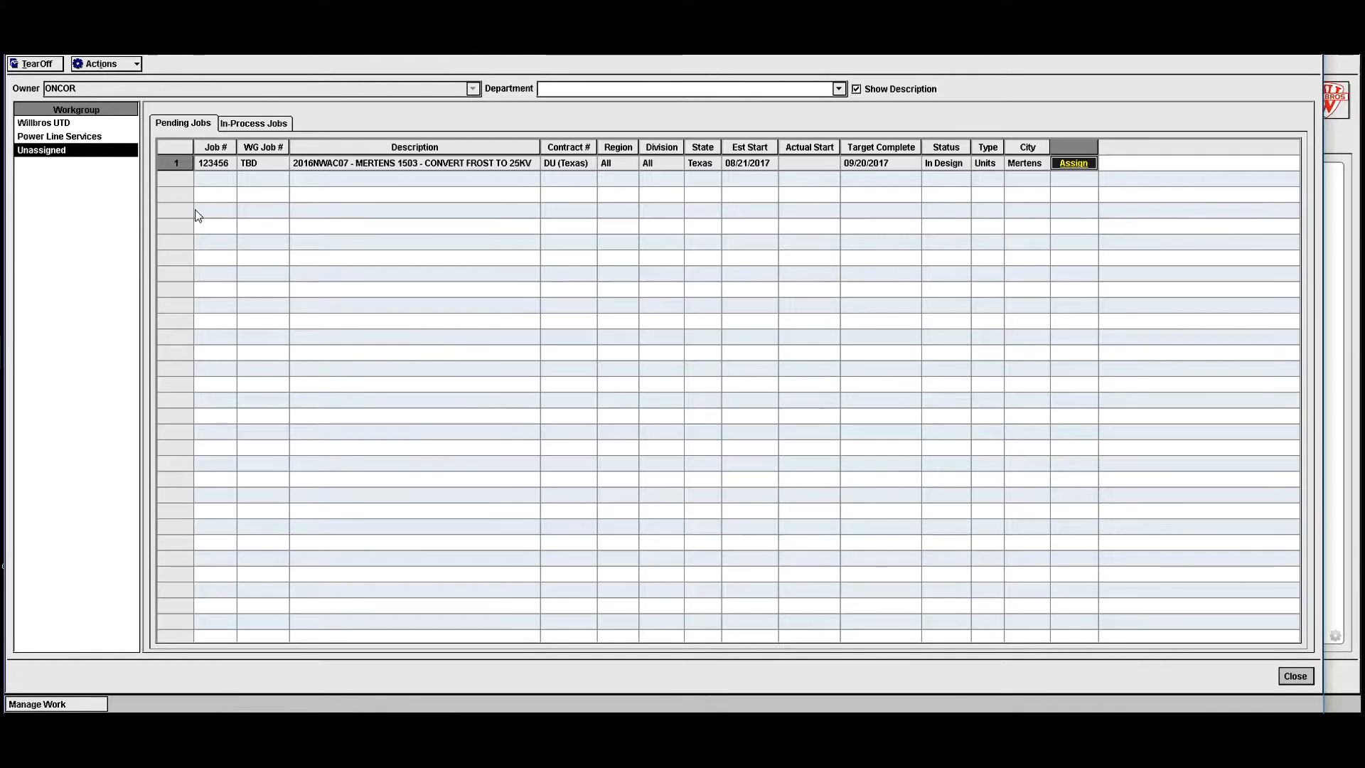
- View the transfer options for the pending County Rd 237A job of Willbros UTD, without choosing a workgroup
{"action": "left_click", "coordinate": [57, 124]}
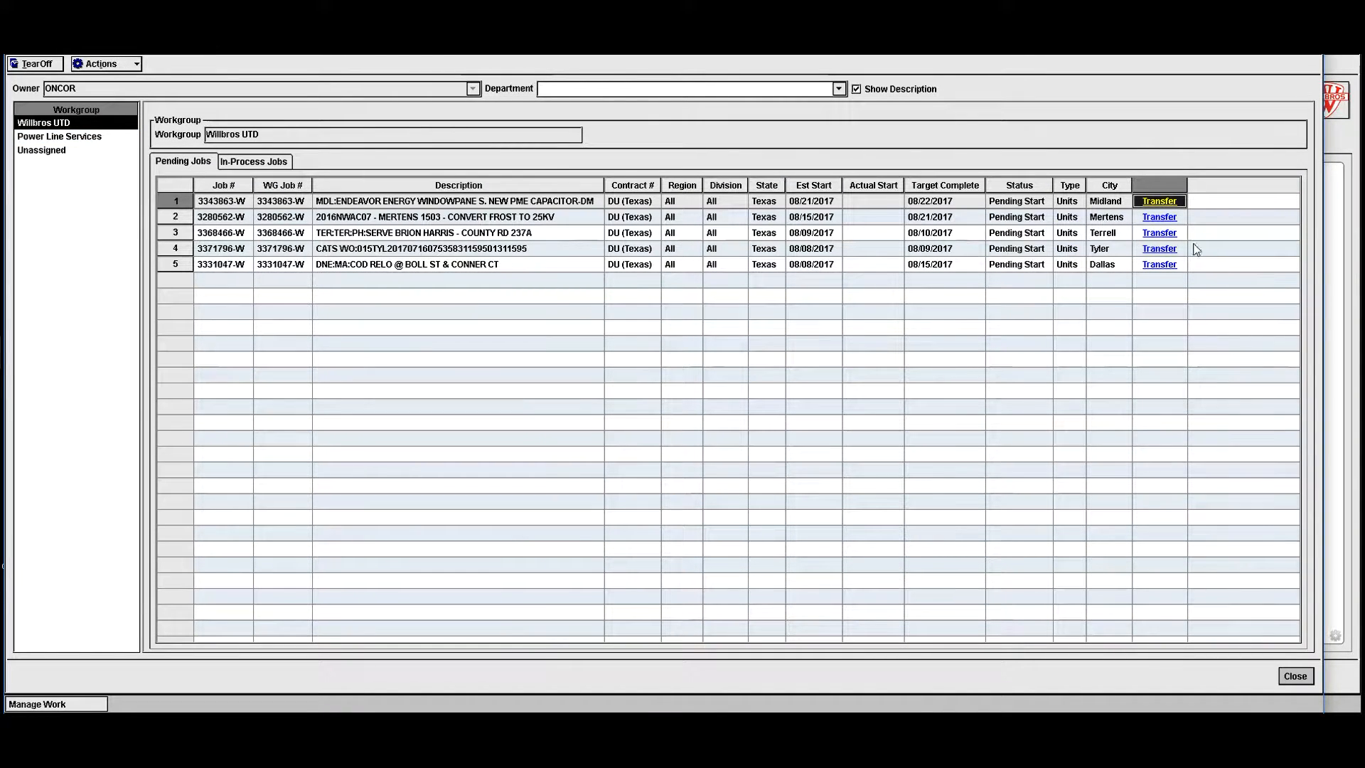
{"action": "left_click", "coordinate": [1160, 233]}
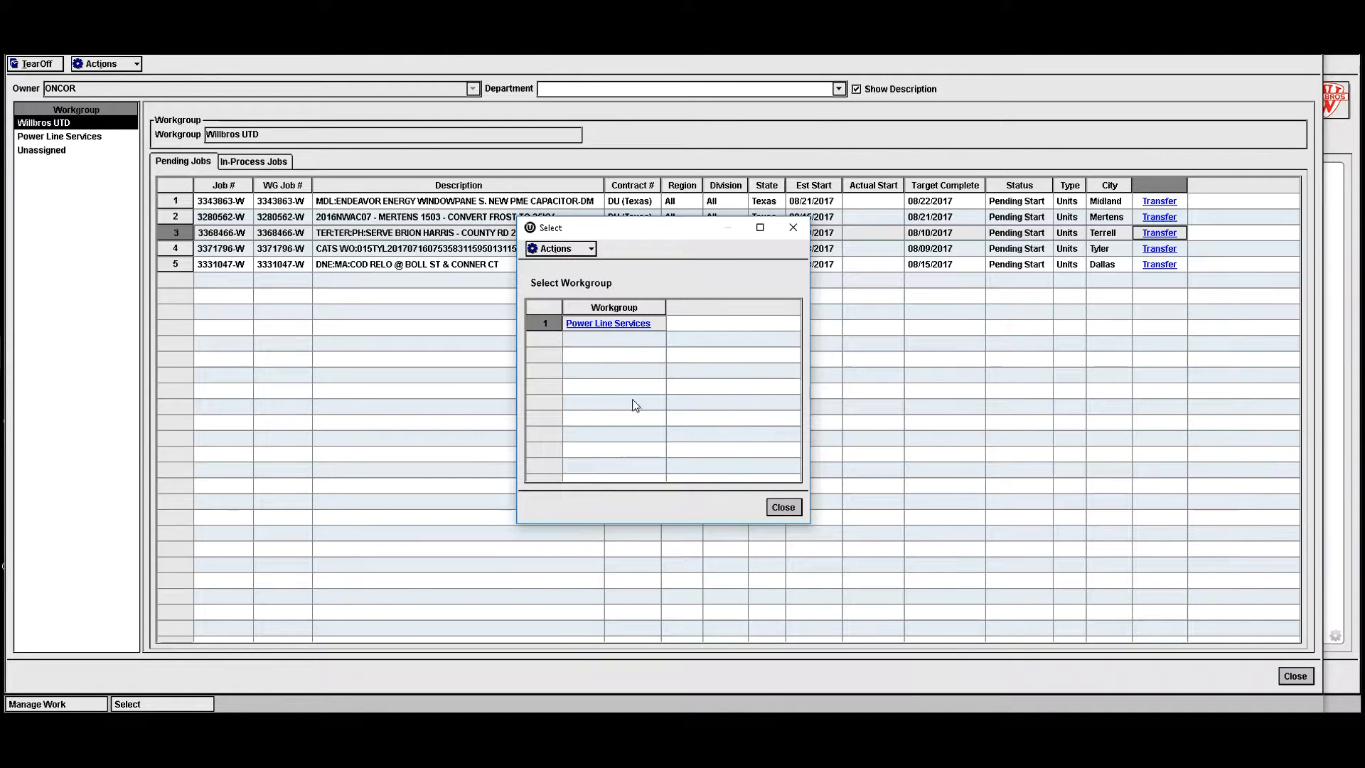
{"action": "left_click", "coordinate": [786, 508]}
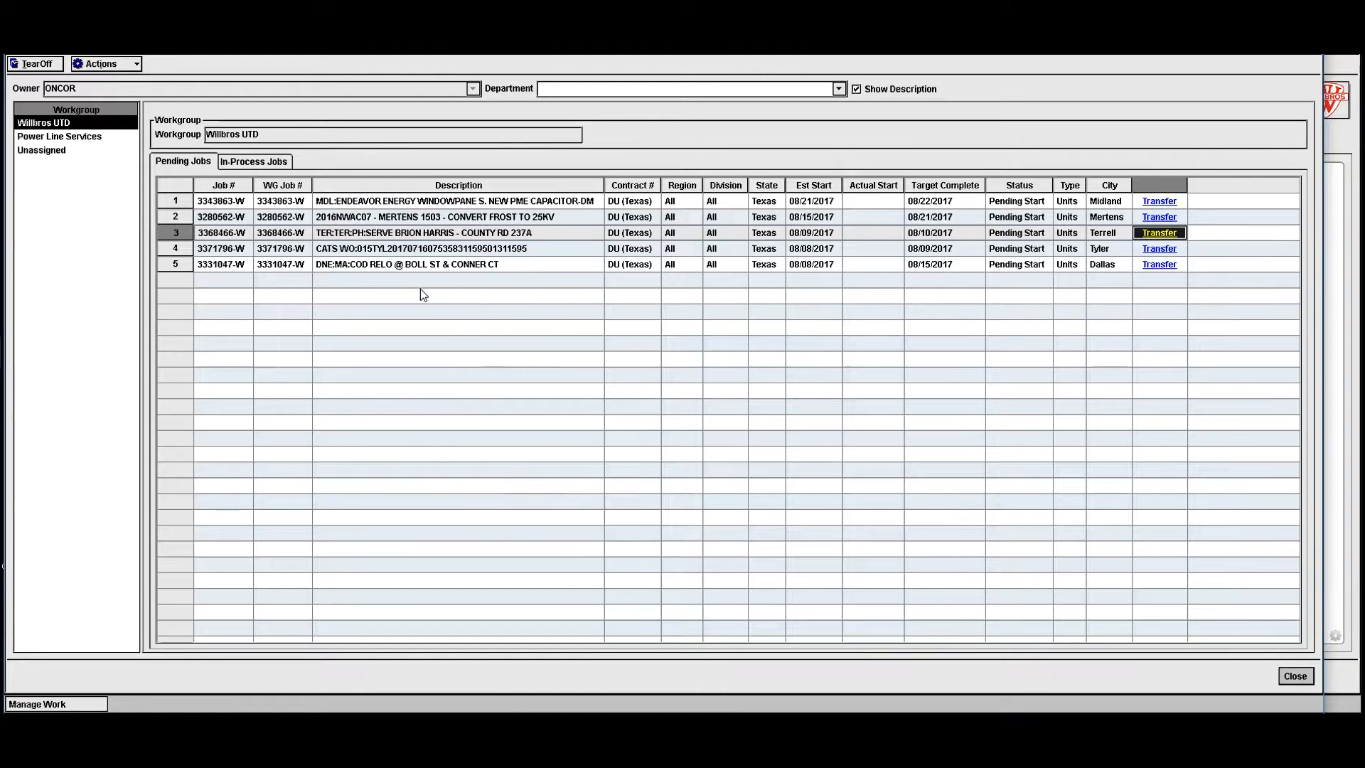
- In the Willbros manager's window, open work management and set the first unassigned job's foreman to Foreman, Crew 1
{"action": "left_click", "coordinate": [1346, 194]}
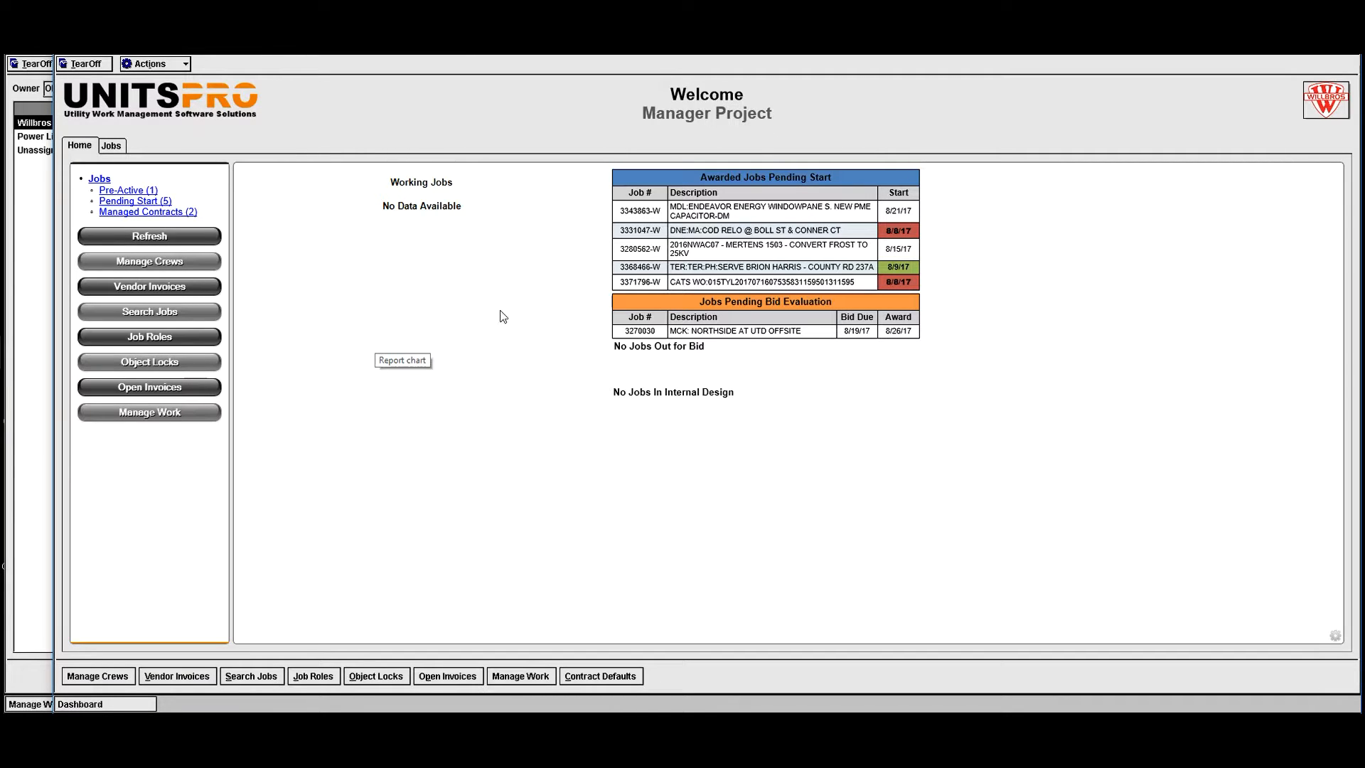
{"action": "left_click", "coordinate": [525, 677]}
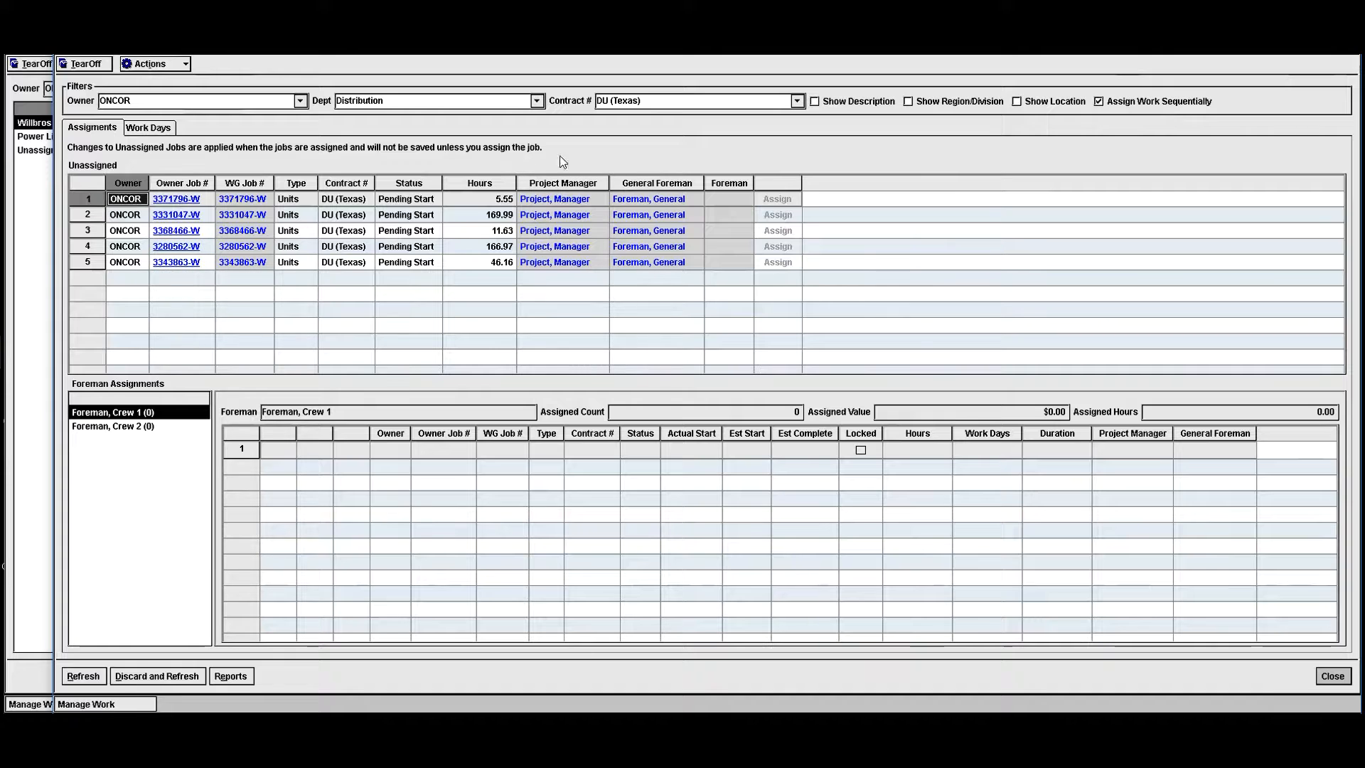
{"action": "left_click", "coordinate": [740, 199]}
{"action": "left_click", "coordinate": [747, 198]}
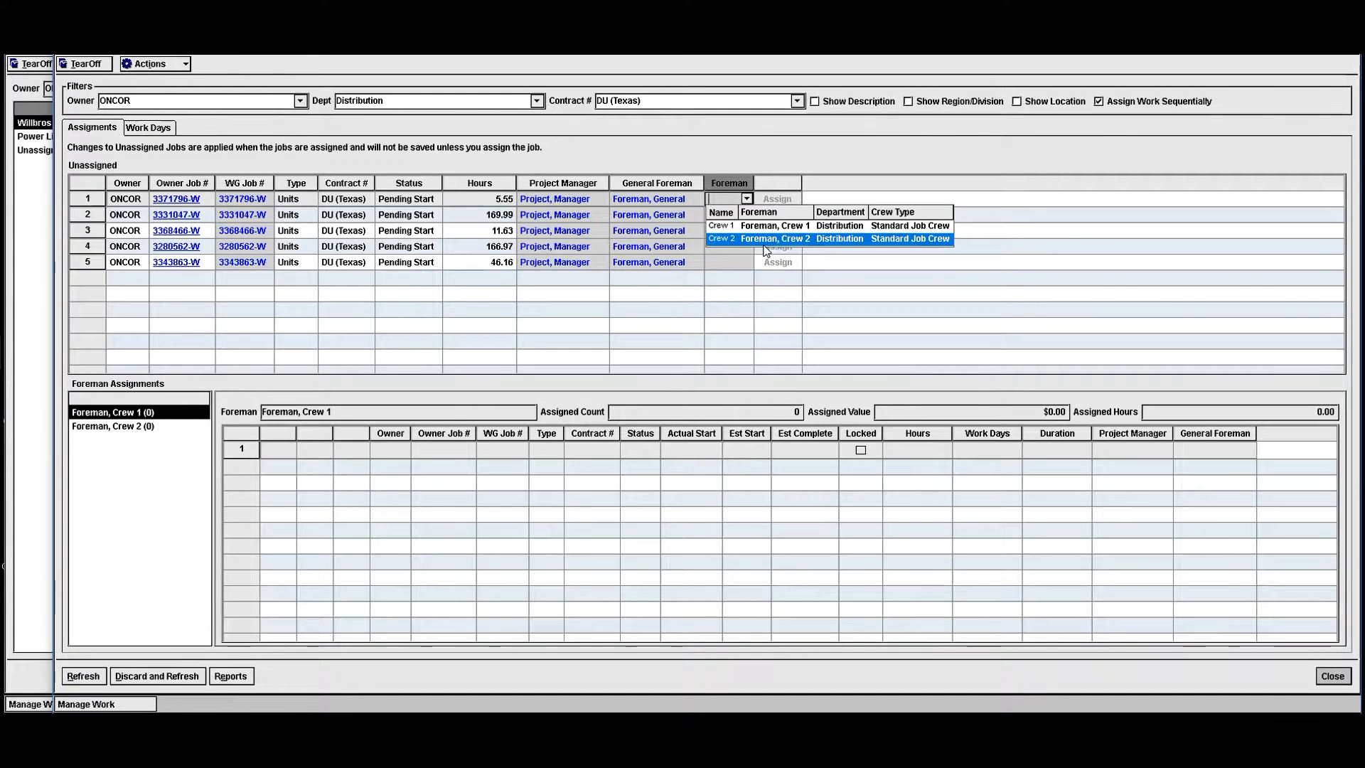
{"action": "left_click", "coordinate": [768, 227]}
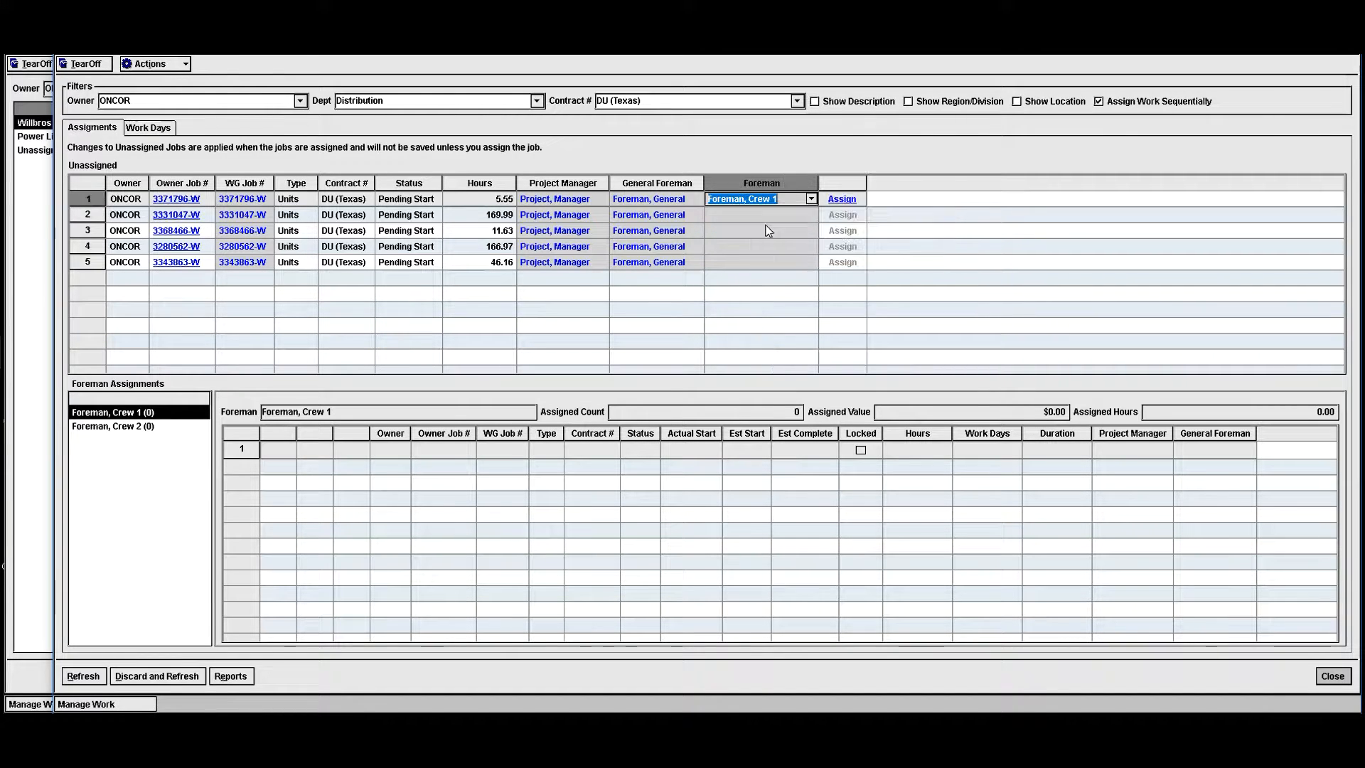
- Set the foreman of the remaining four unassigned jobs to Foreman, Crew 1
{"action": "left_click", "coordinate": [768, 218]}
{"action": "left_click", "coordinate": [812, 214]}
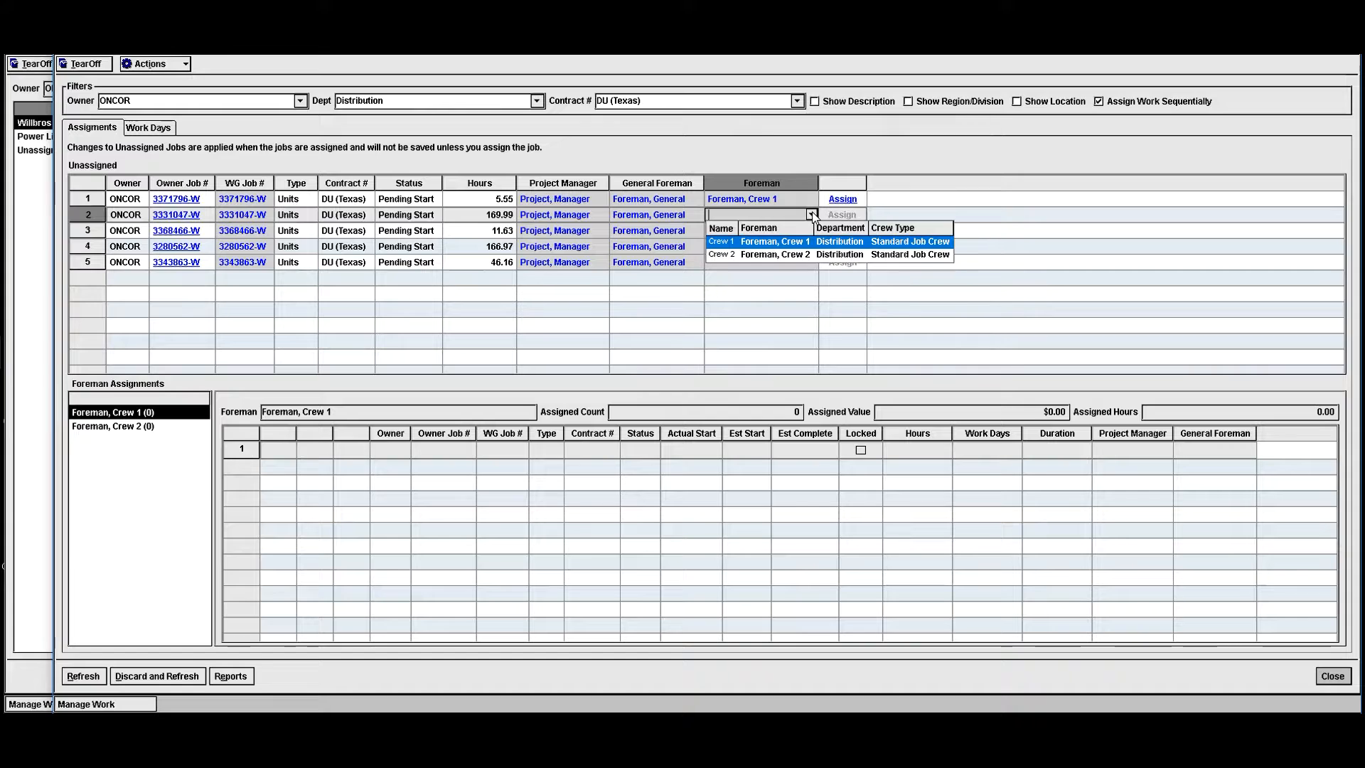
{"action": "left_click", "coordinate": [785, 244]}
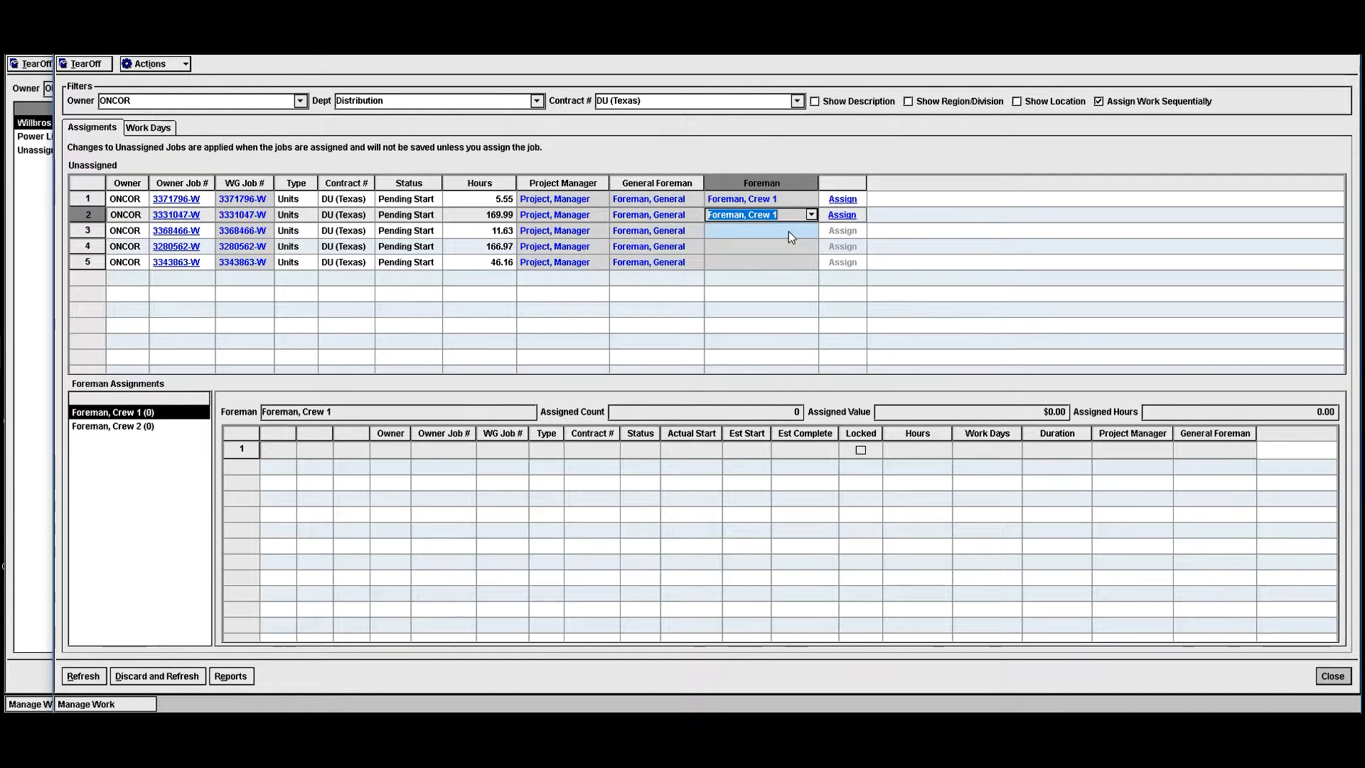
{"action": "left_click", "coordinate": [788, 231]}
{"action": "left_click", "coordinate": [811, 230]}
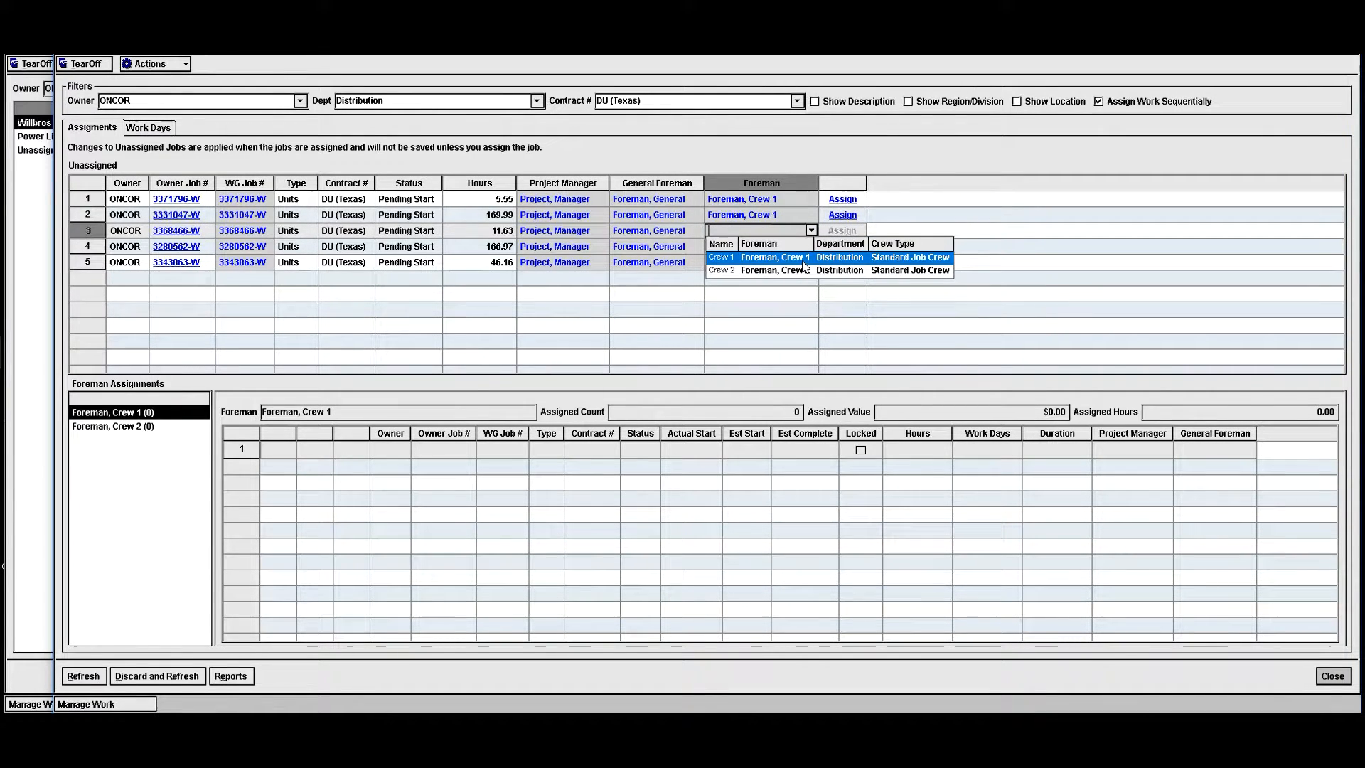
{"action": "left_click", "coordinate": [806, 255]}
{"action": "left_click", "coordinate": [804, 246]}
{"action": "left_click", "coordinate": [811, 246]}
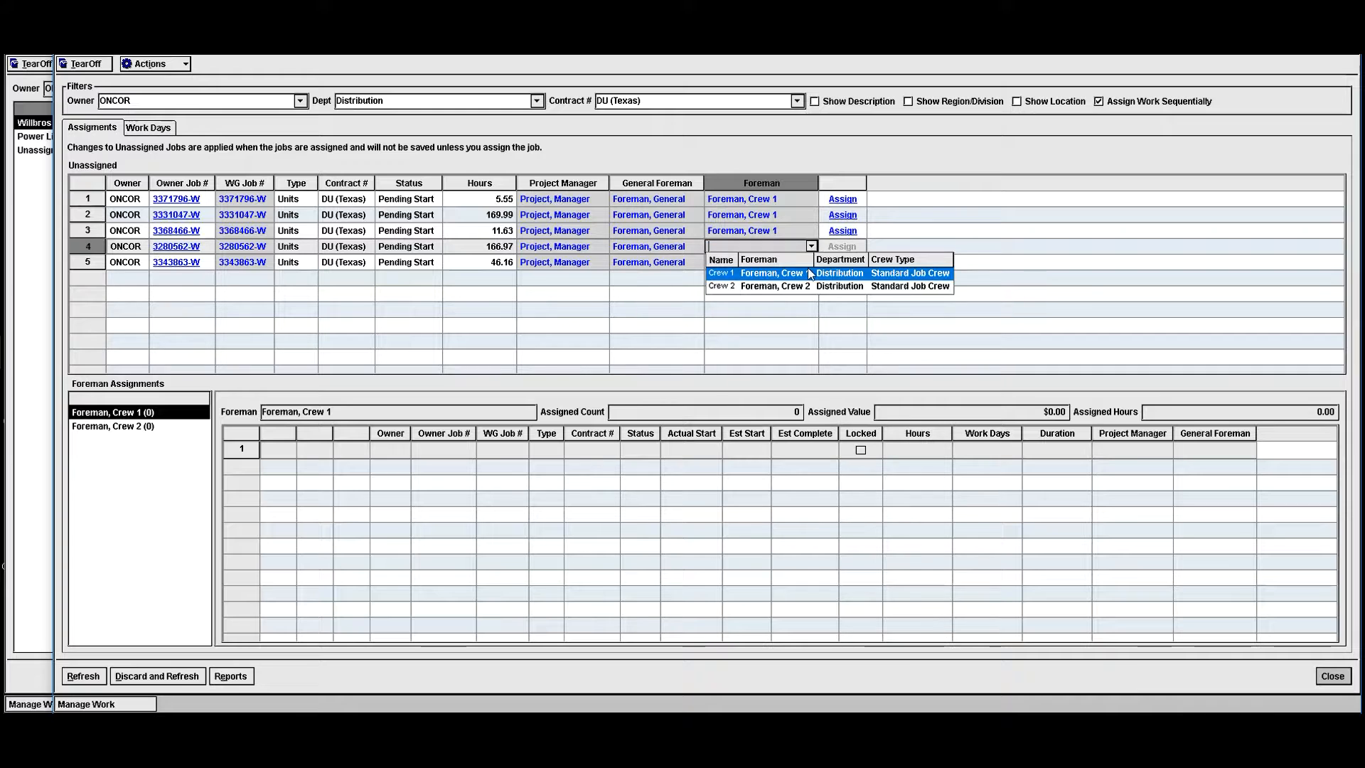
{"action": "left_click", "coordinate": [805, 270]}
{"action": "left_click", "coordinate": [804, 262]}
{"action": "left_click", "coordinate": [811, 262]}
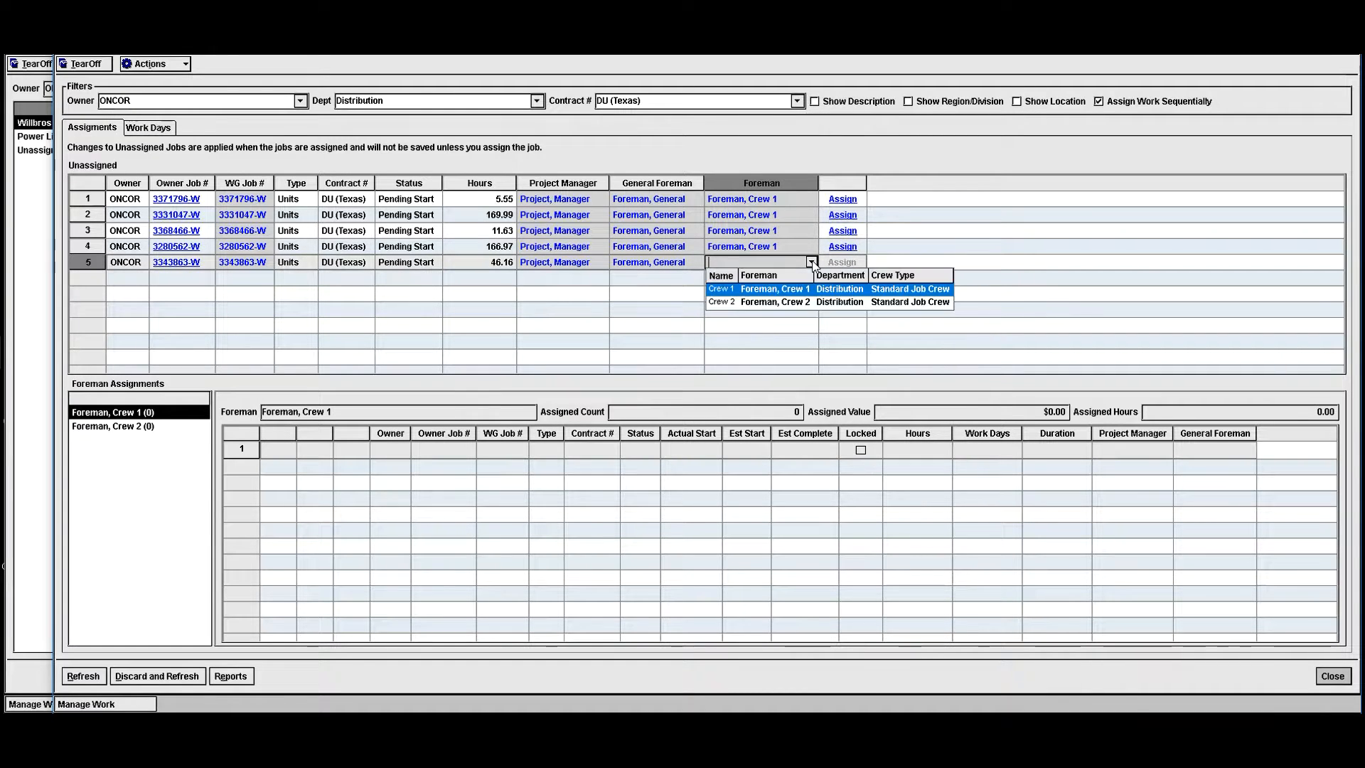
{"action": "left_click", "coordinate": [796, 289]}
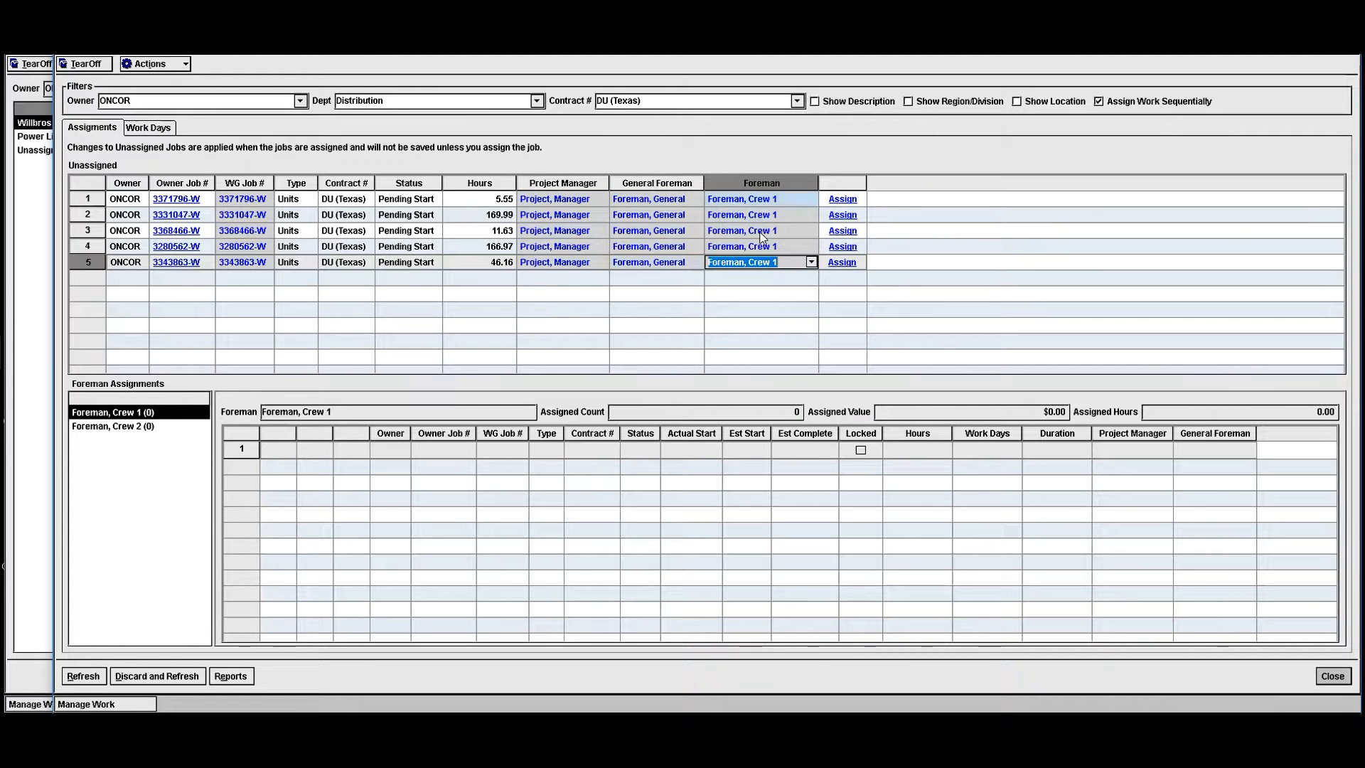
- Assign all five unassigned jobs to Foreman, Crew 1, one after another from the top of the list
{"action": "left_click", "coordinate": [843, 198]}
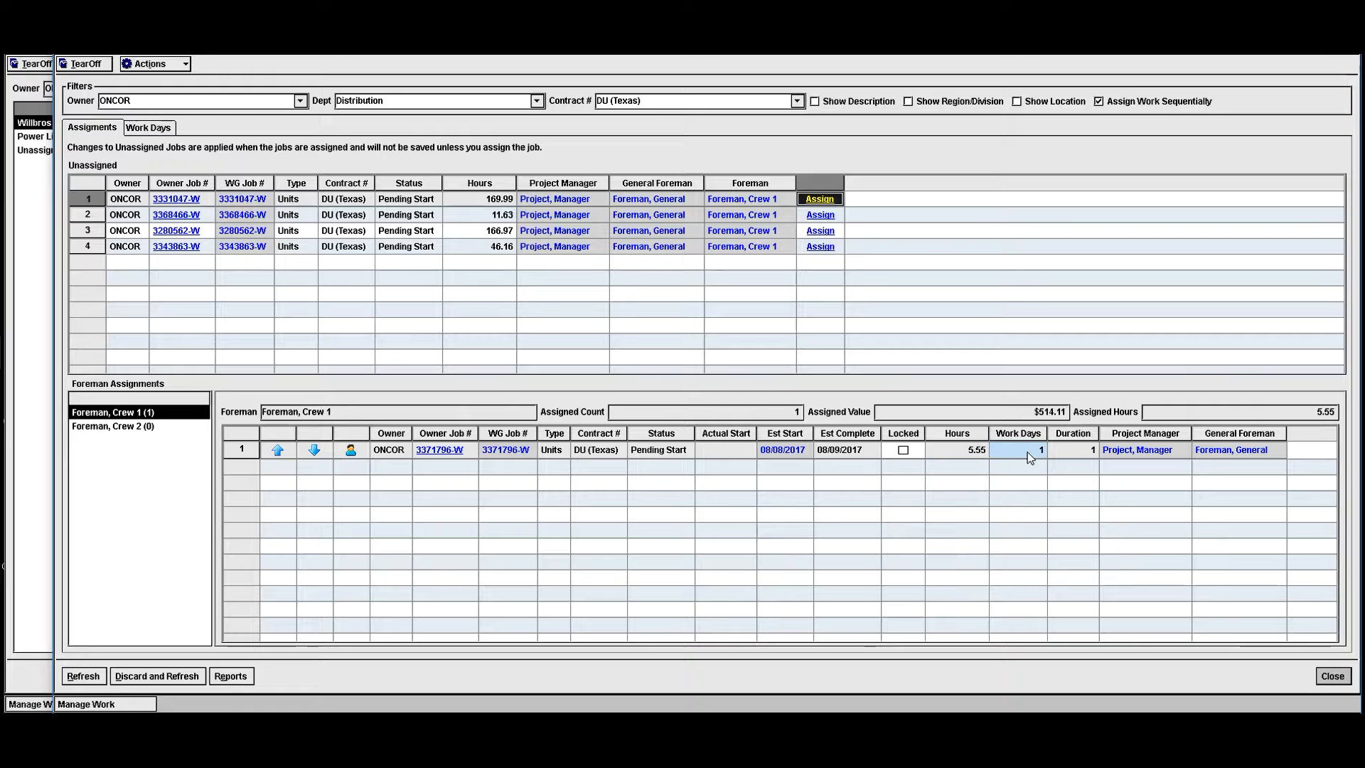
{"action": "left_click", "coordinate": [811, 199]}
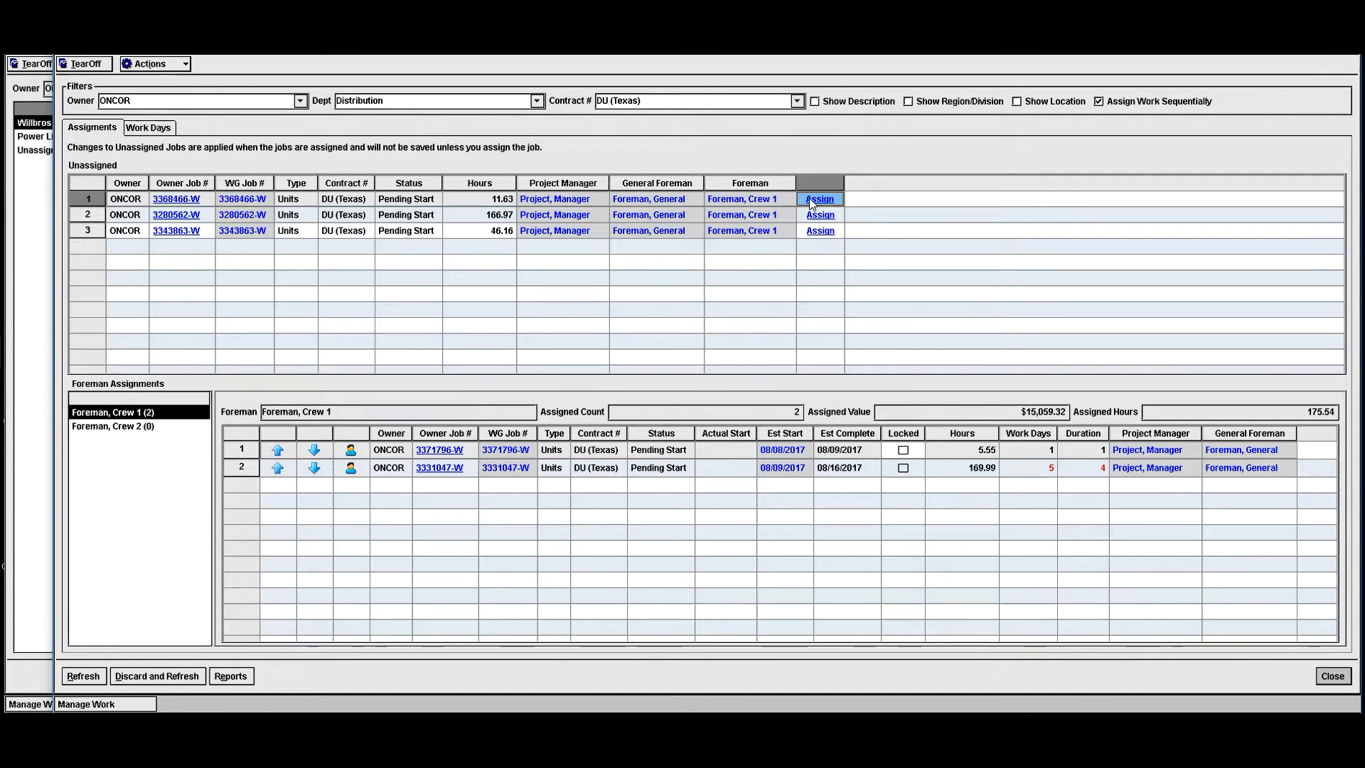
{"action": "left_click", "coordinate": [811, 199]}
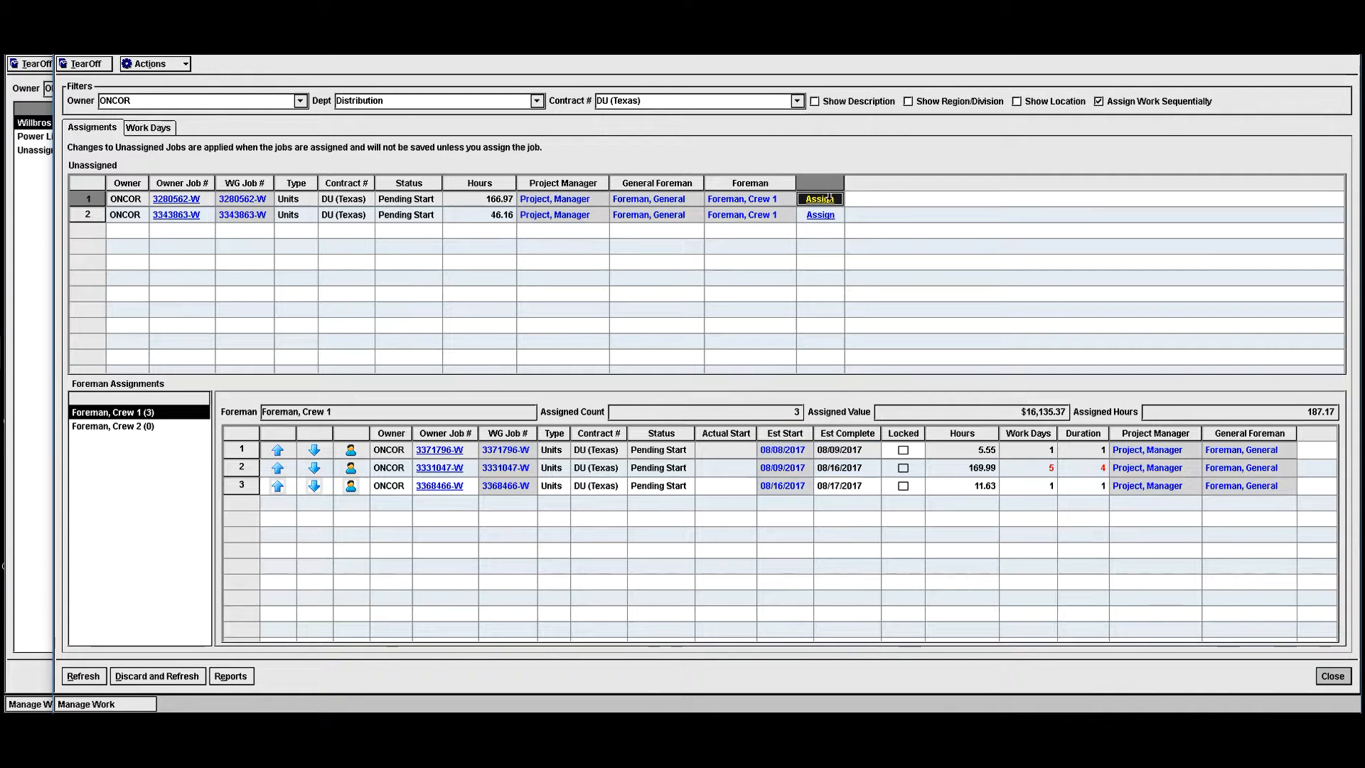
{"action": "left_click", "coordinate": [823, 201]}
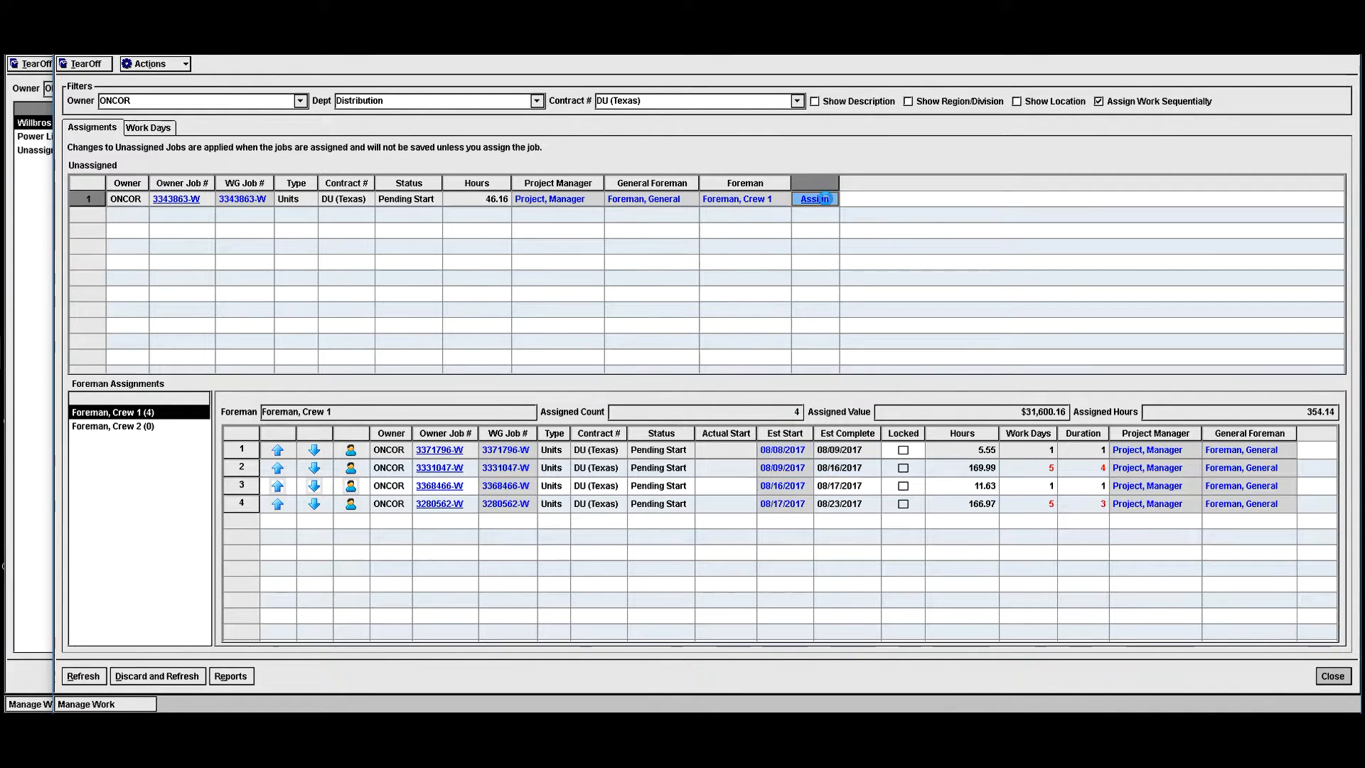
{"action": "left_click", "coordinate": [816, 199]}
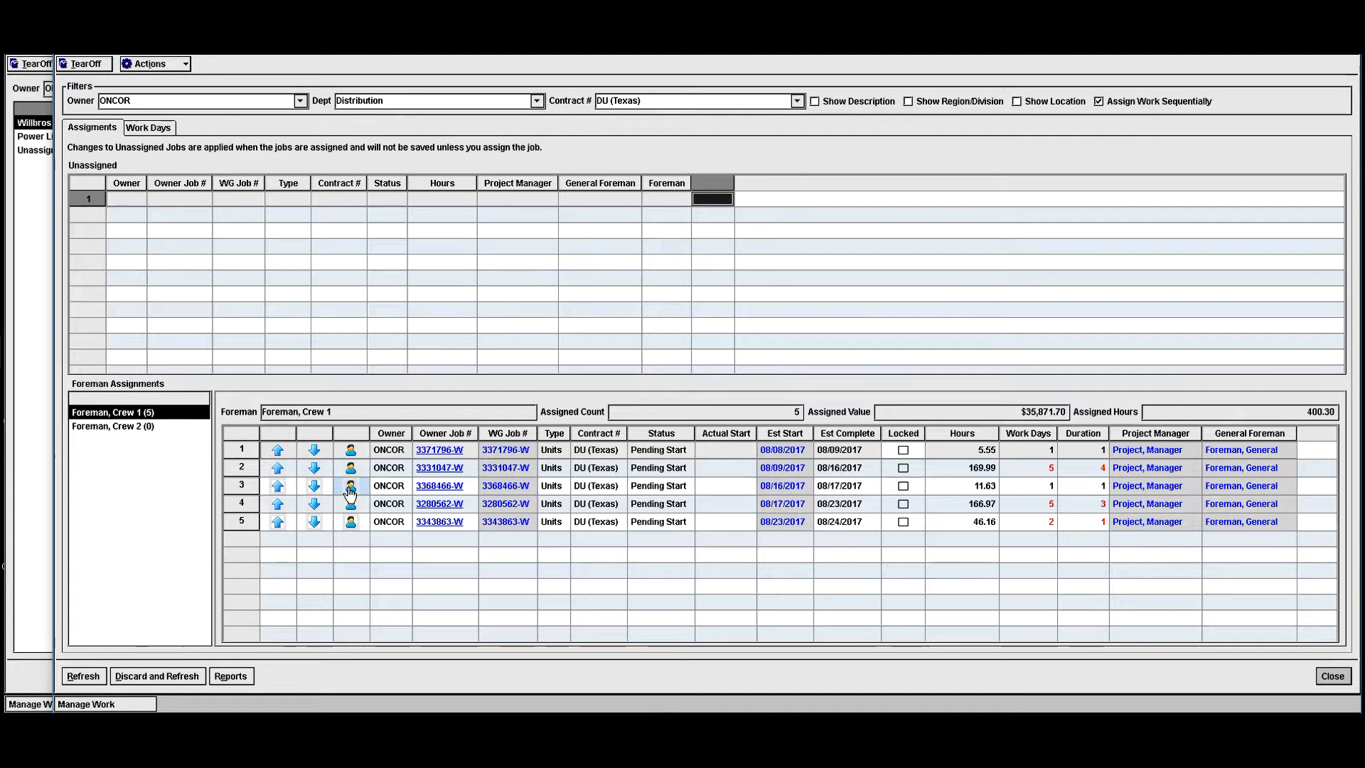
- View the Distribution Schedule report for Foreman, Crew 1, and close it
{"action": "left_click", "coordinate": [236, 676]}
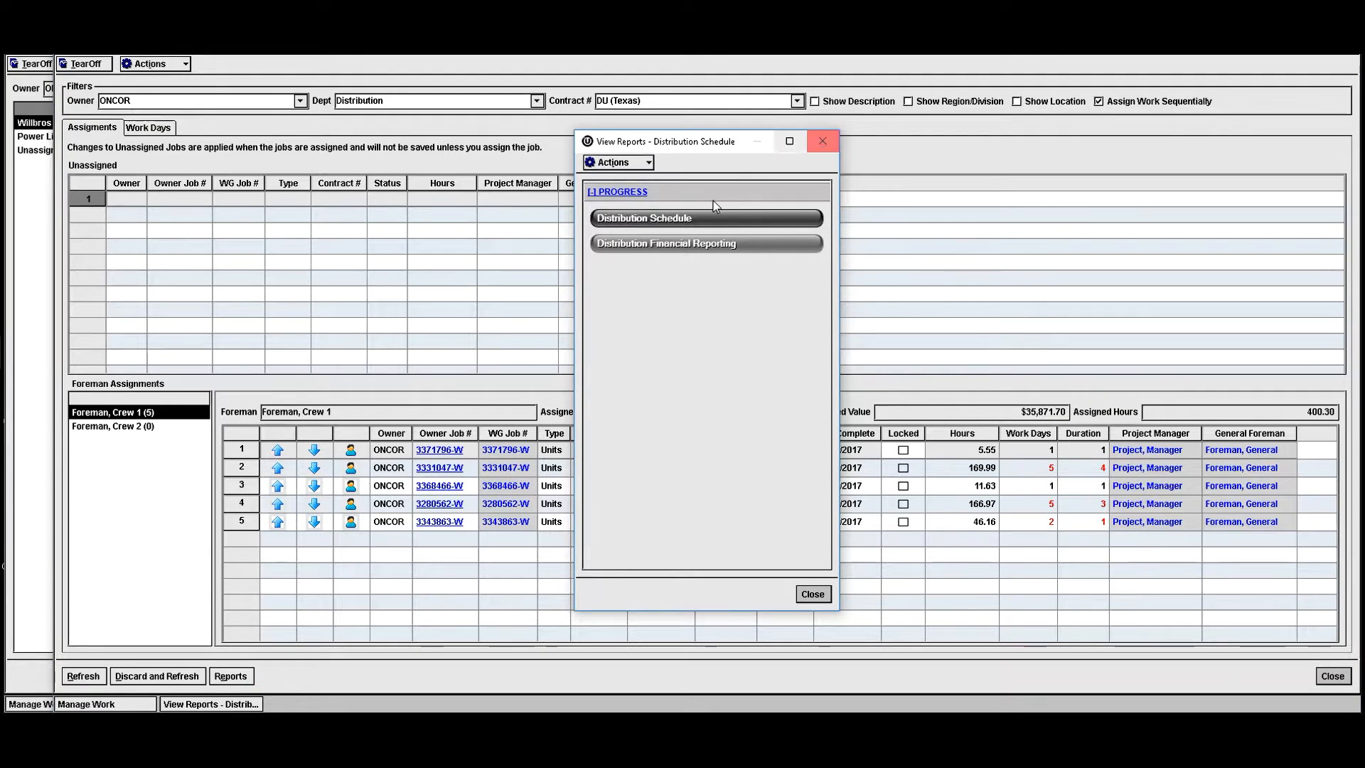
{"action": "left_click", "coordinate": [695, 219]}
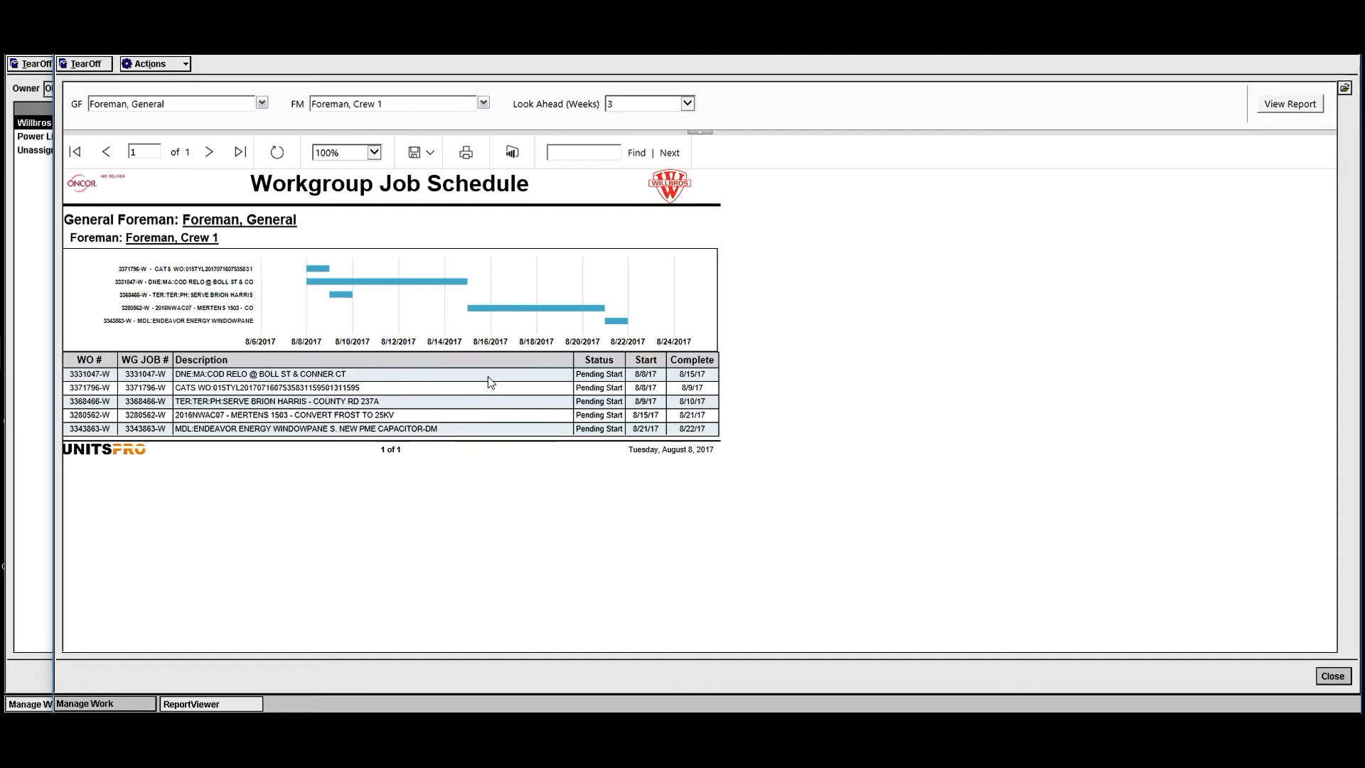
{"action": "left_click", "coordinate": [1332, 678]}
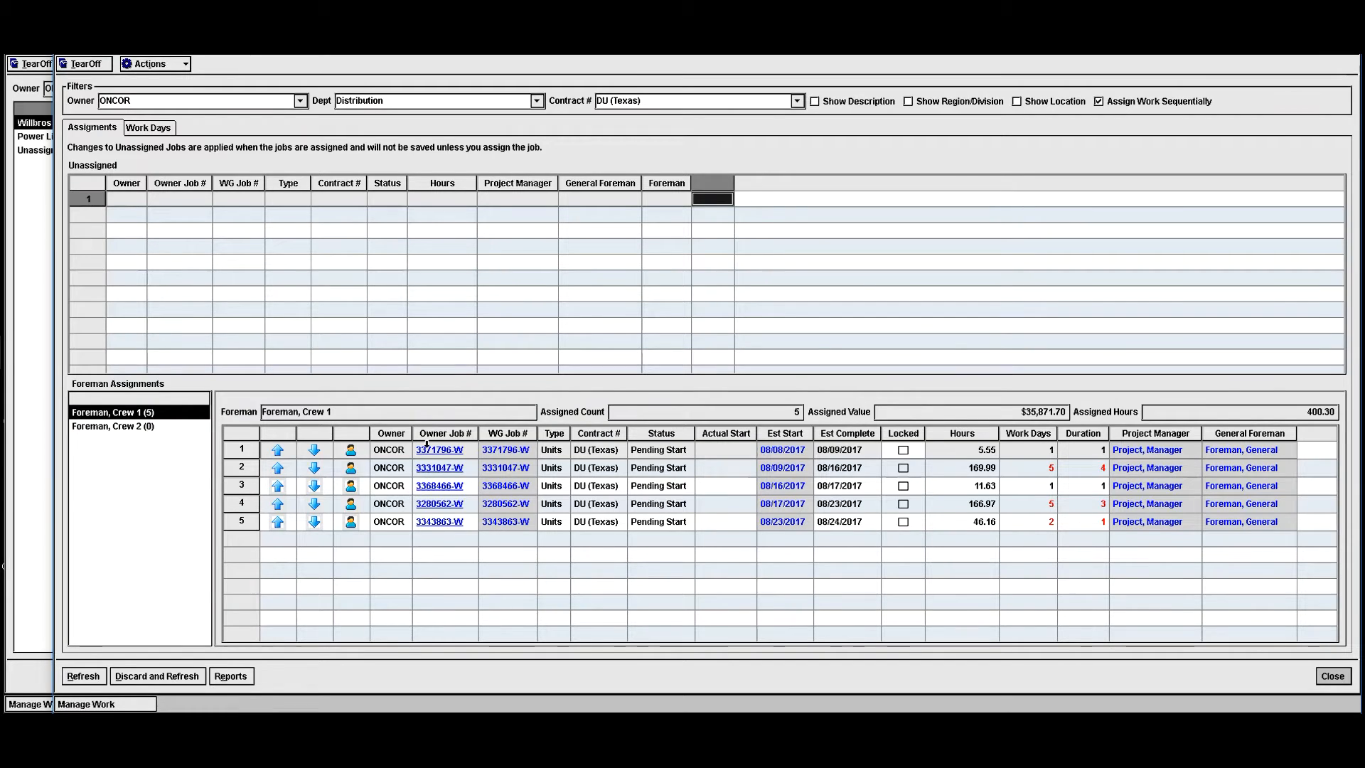
- Open the Distribution Financial Reporting report from the available progress reports
{"action": "left_click", "coordinate": [231, 675]}
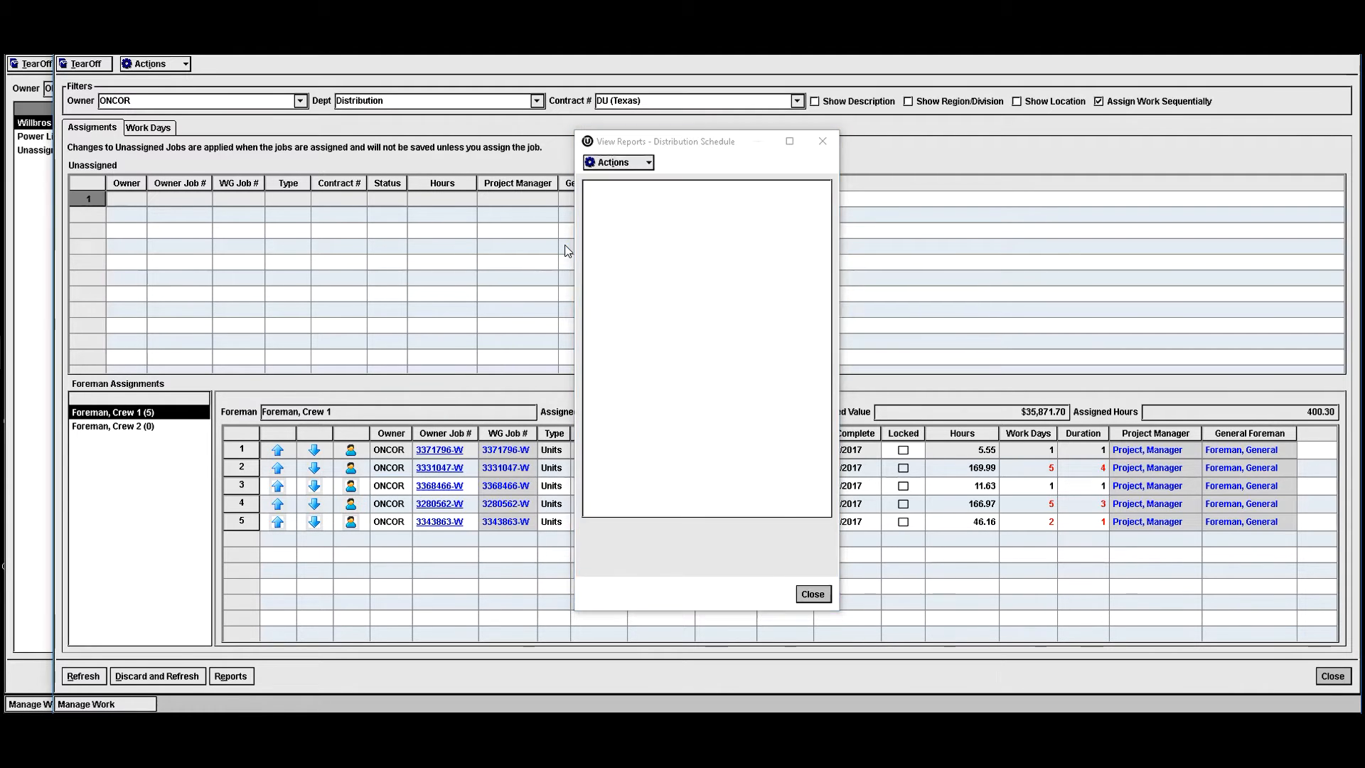
{"action": "left_click", "coordinate": [621, 246]}
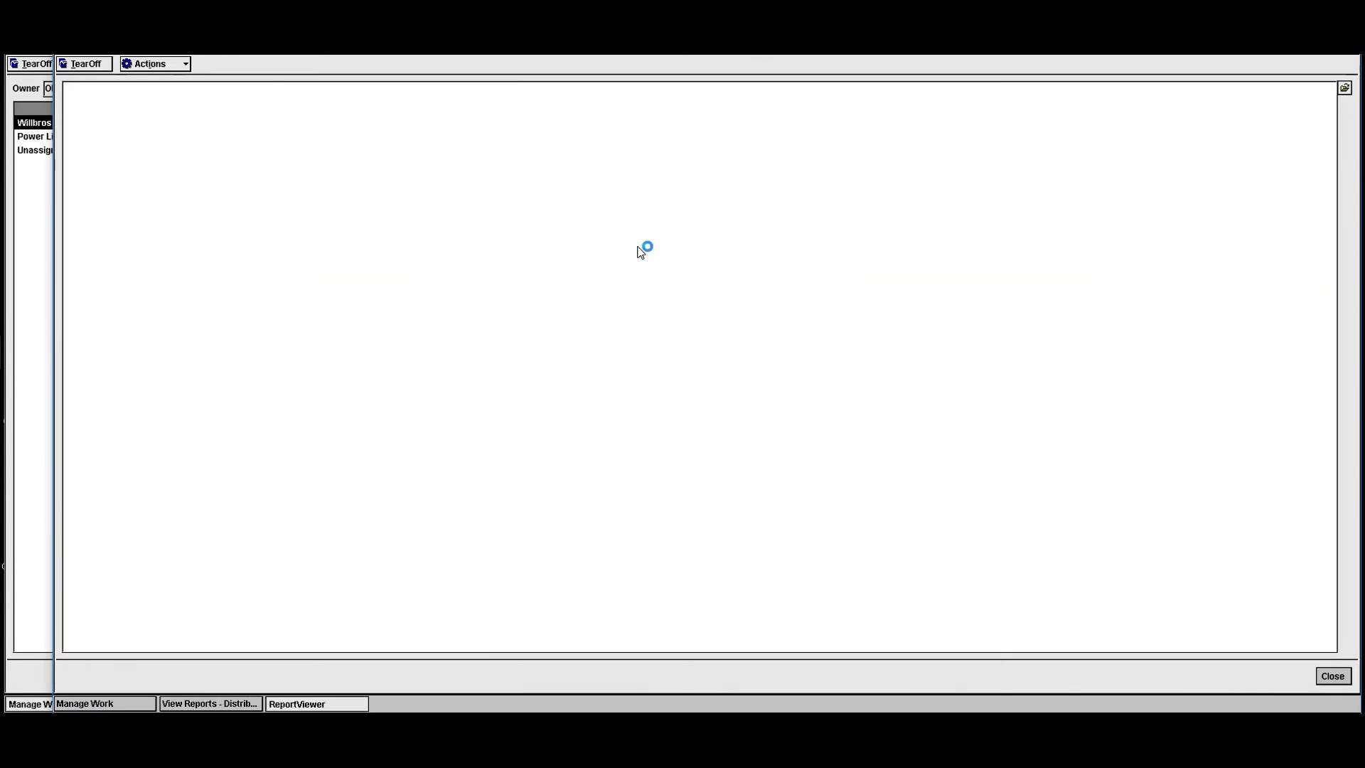